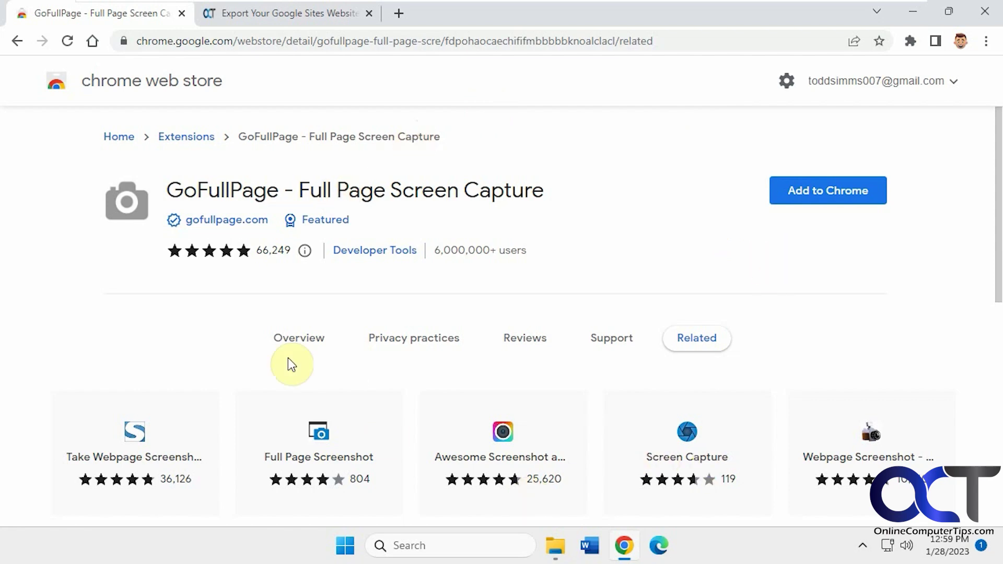
Look over the related screenshot extensions, and add the GoFullPage - Full Page Screen Capture extension to Chrome.
scroll(409, 430, "down", 4)
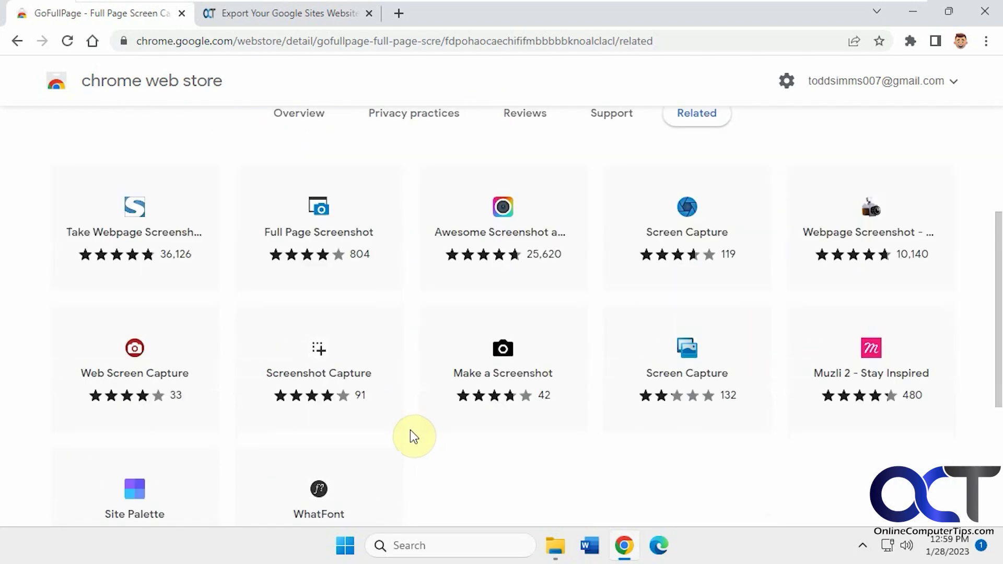
scroll(411, 432, "down", 5)
scroll(411, 435, "up", 9)
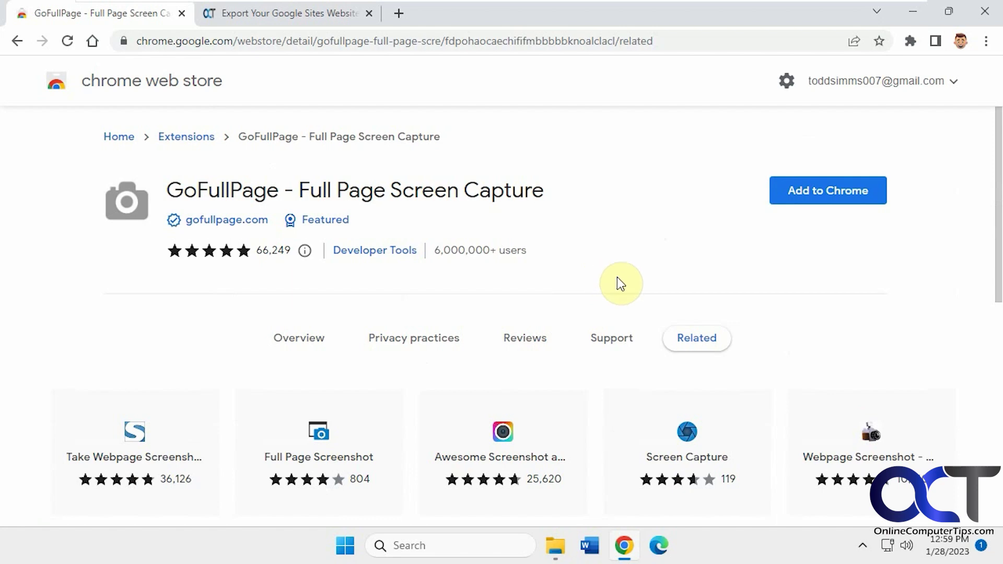
left_click(814, 190)
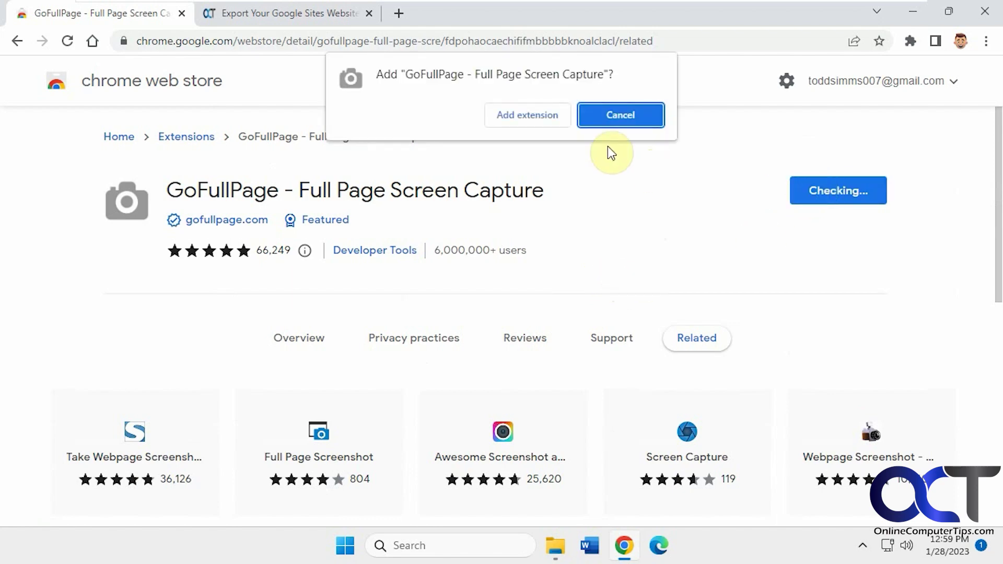
left_click(543, 116)
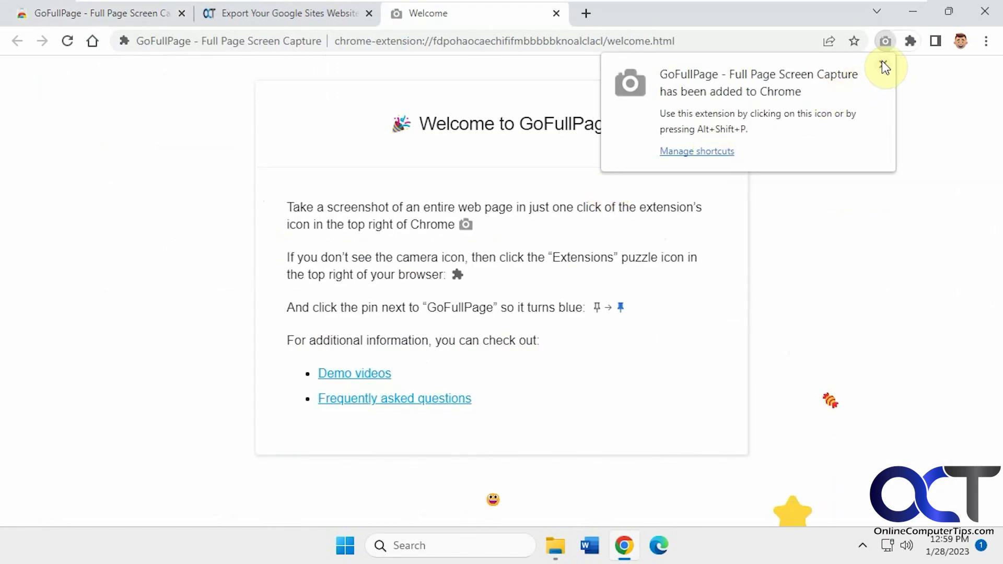
Dismiss the installation notice and pin the GoFullPage extension so its icon stays visible in the browser.
left_click(882, 63)
left_click(910, 41)
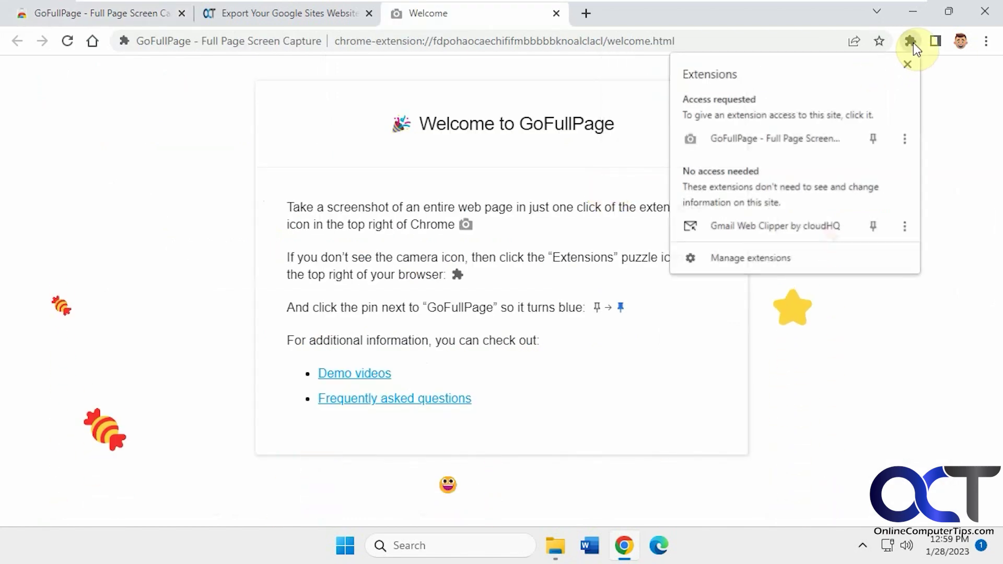
left_click(873, 138)
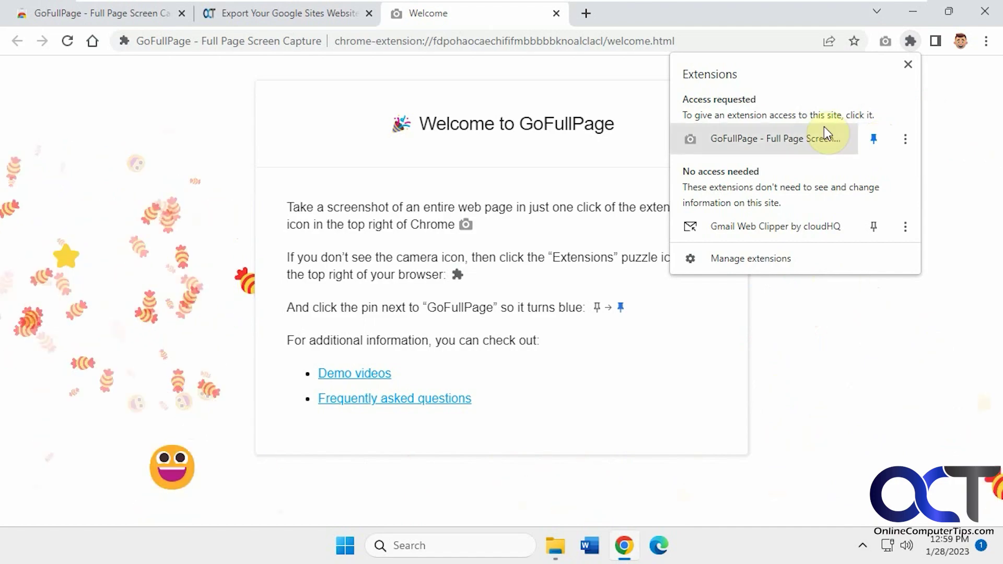
Print the Google Sites export article to PDF and save it on the Desktop as "Export Your Google Sites Website to Your Computer.pdf".
left_click(321, 10)
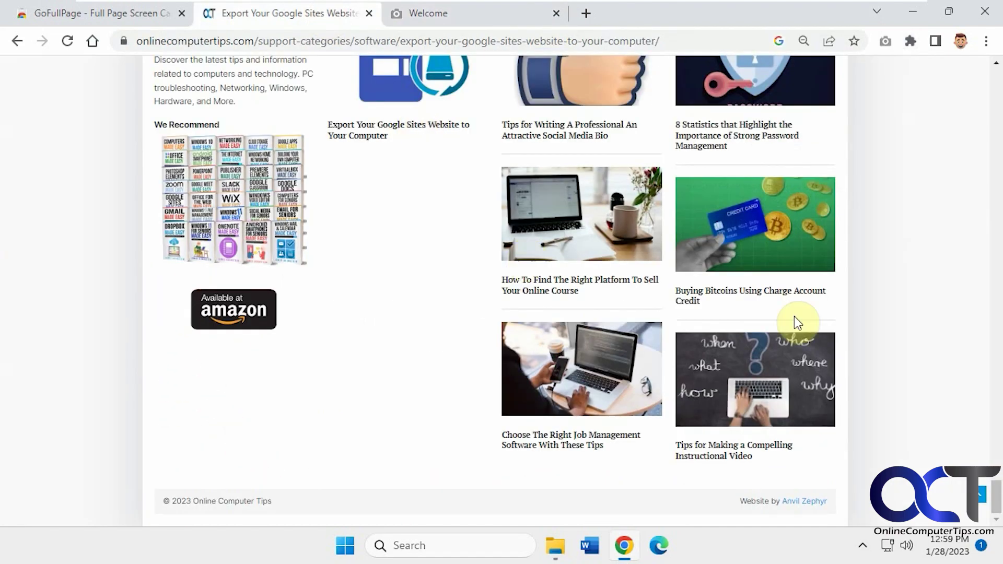
scroll(794, 316, "up", 15)
left_click_drag(994, 291, 994, 78)
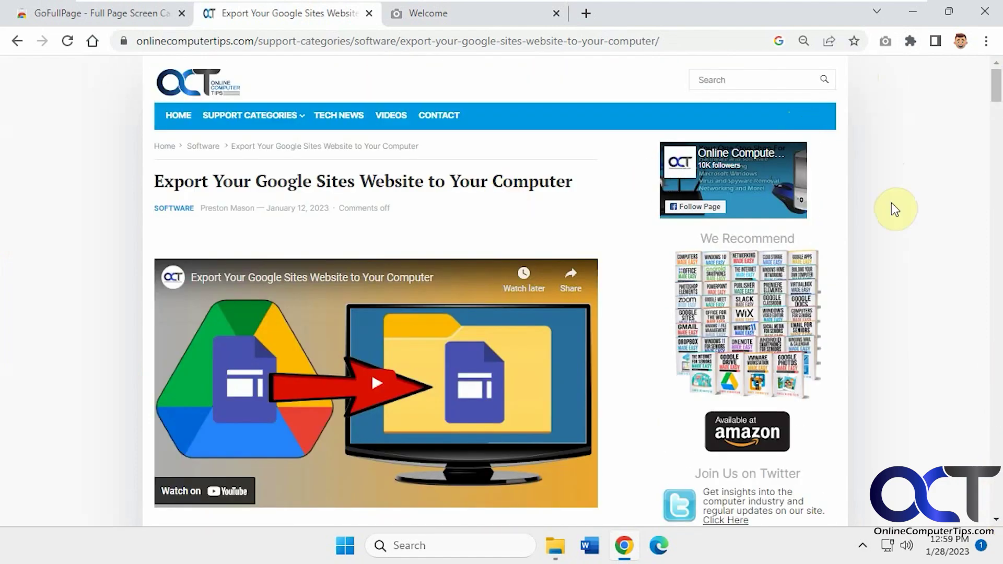
key("ctrl+p")
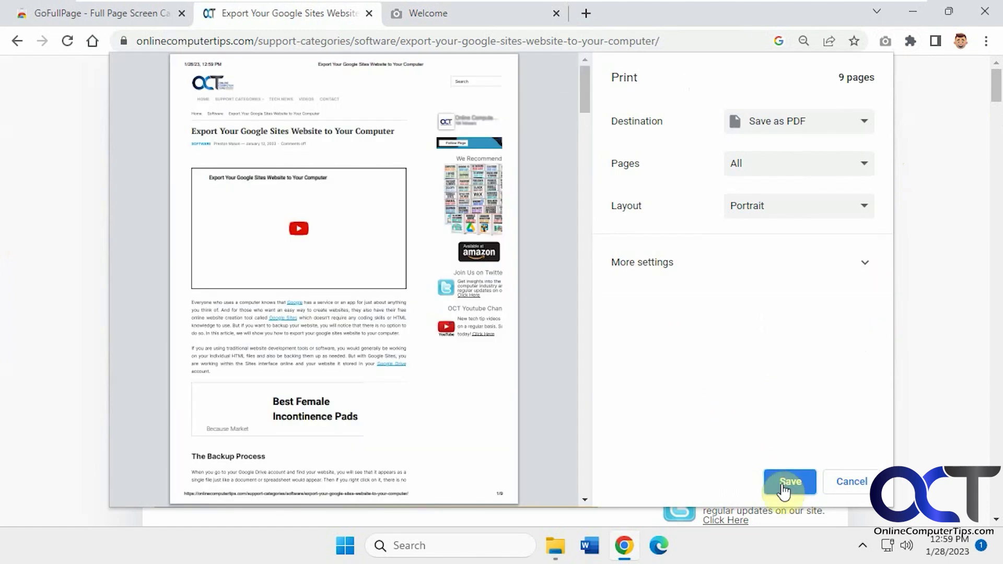
left_click(786, 483)
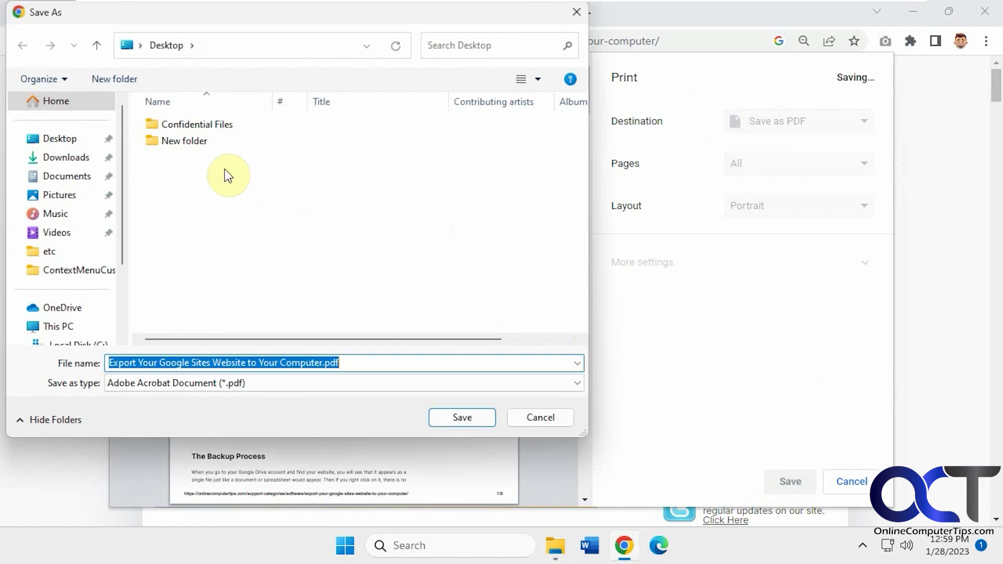
left_click(483, 421)
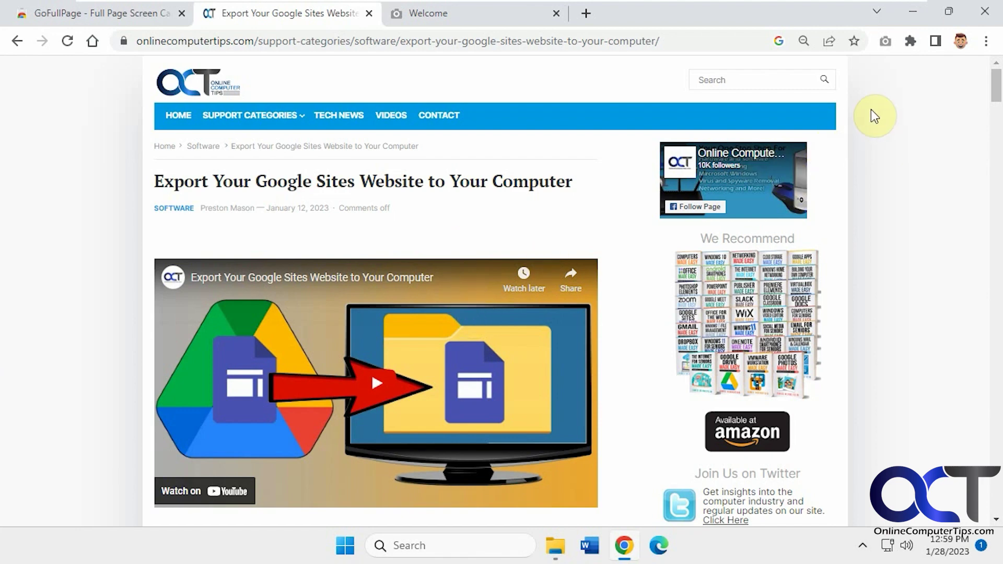
Capture the whole article page with GoFullPage and examine the resulting screenshot at full size.
left_click(885, 41)
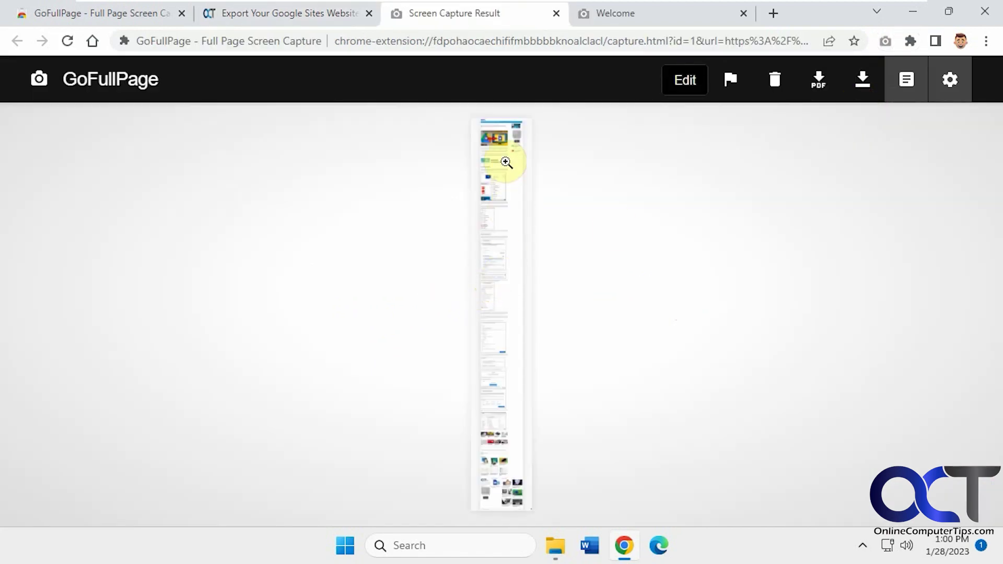
left_click(497, 204)
scroll(517, 214, "down", 10)
scroll(524, 223, "down", 20)
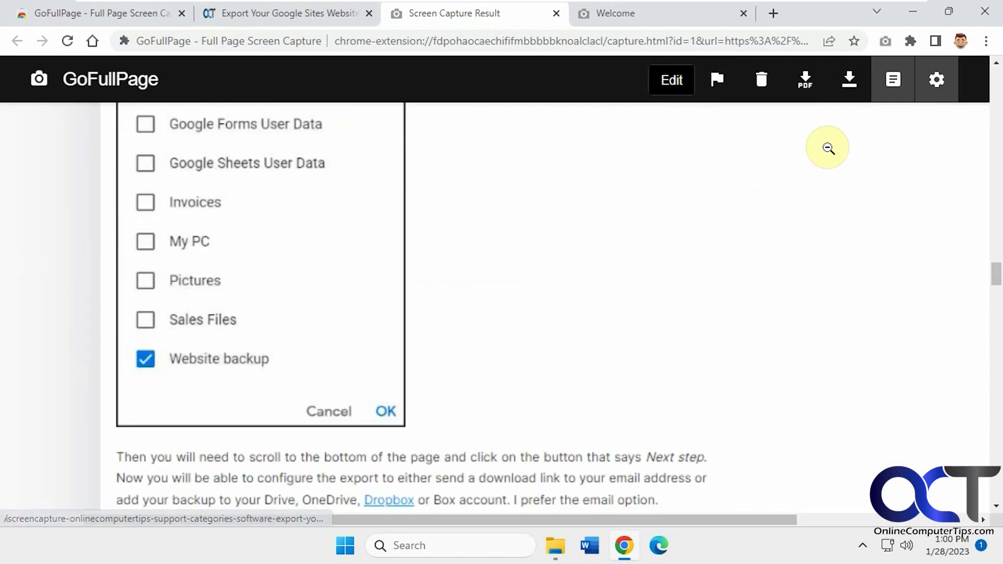
Look at the Shapes and Formatting options in the GoFullPage editor, and return to the capture result.
left_click(673, 82)
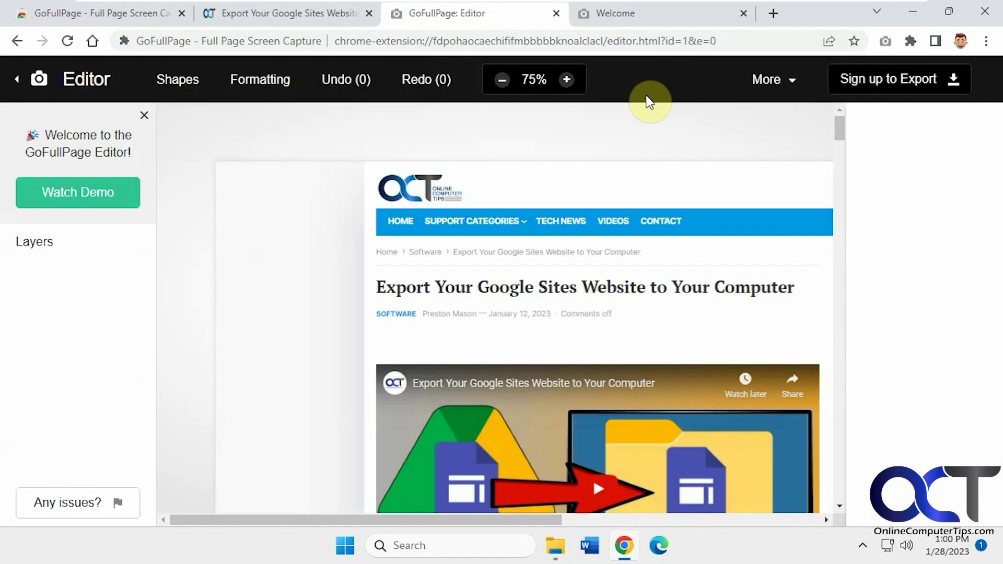
left_click(175, 79)
left_click(229, 79)
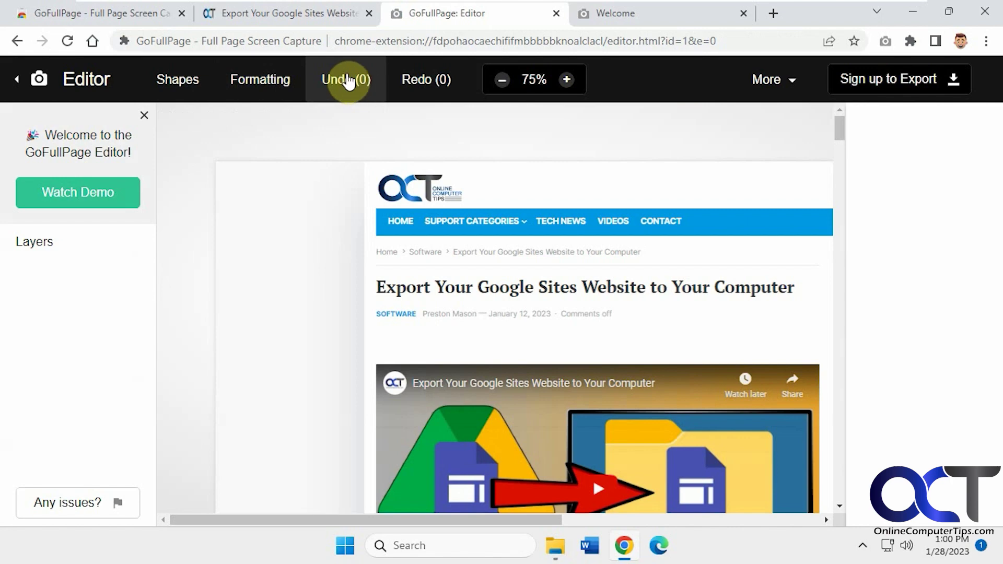
left_click(17, 87)
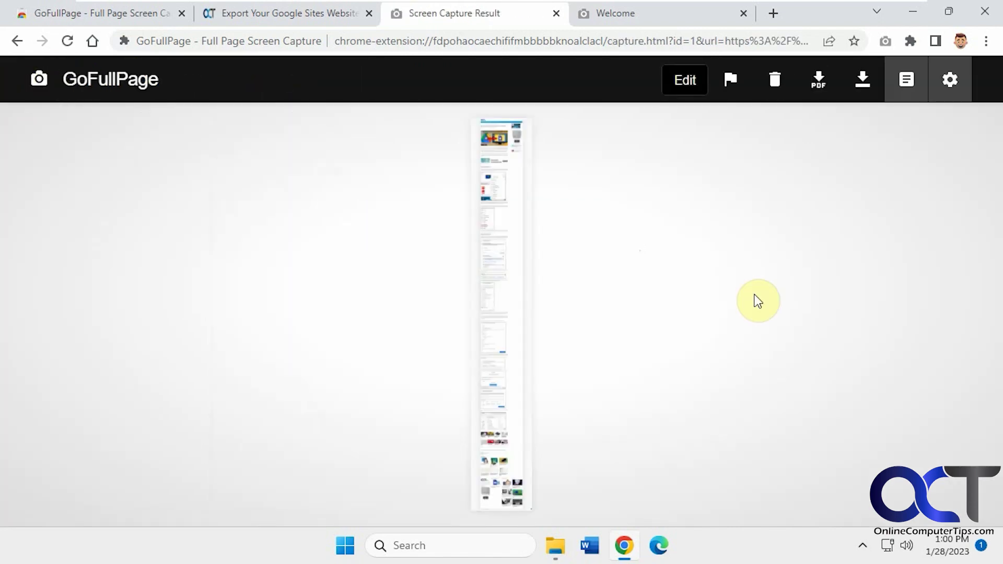
Download the full-page capture as a PDF, allowing GoFullPage to manage downloads.
left_click(820, 86)
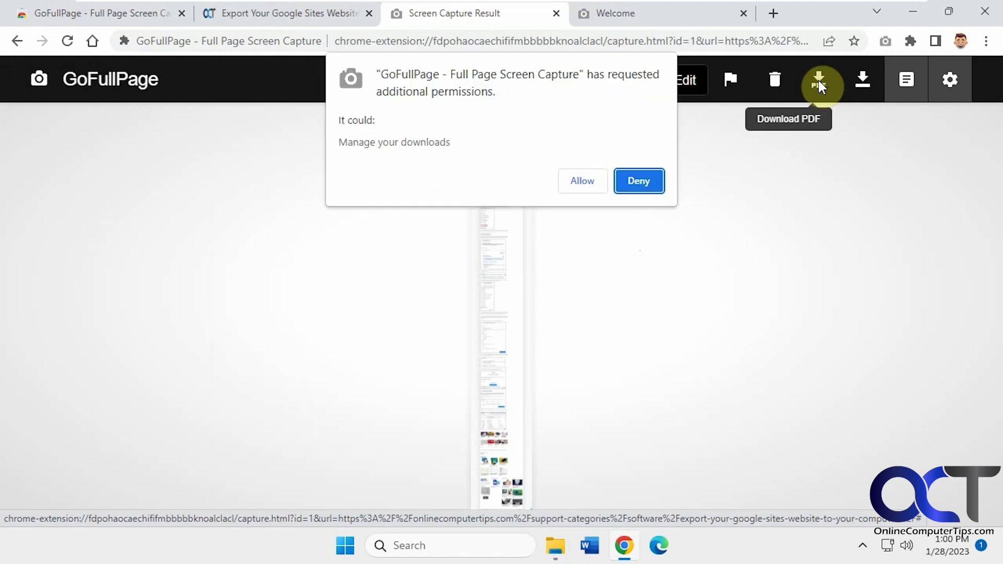
left_click(574, 183)
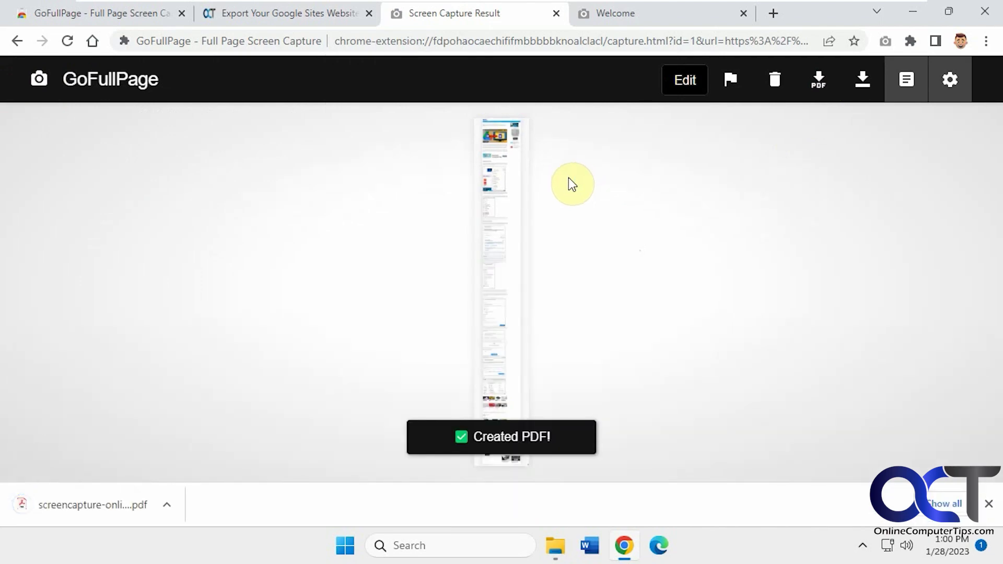
Open the downloaded screen-capture PDF from File Explorer in Adobe Acrobat Reader and view the start of its first page.
left_click(557, 546)
left_click(345, 169)
double_click(344, 167)
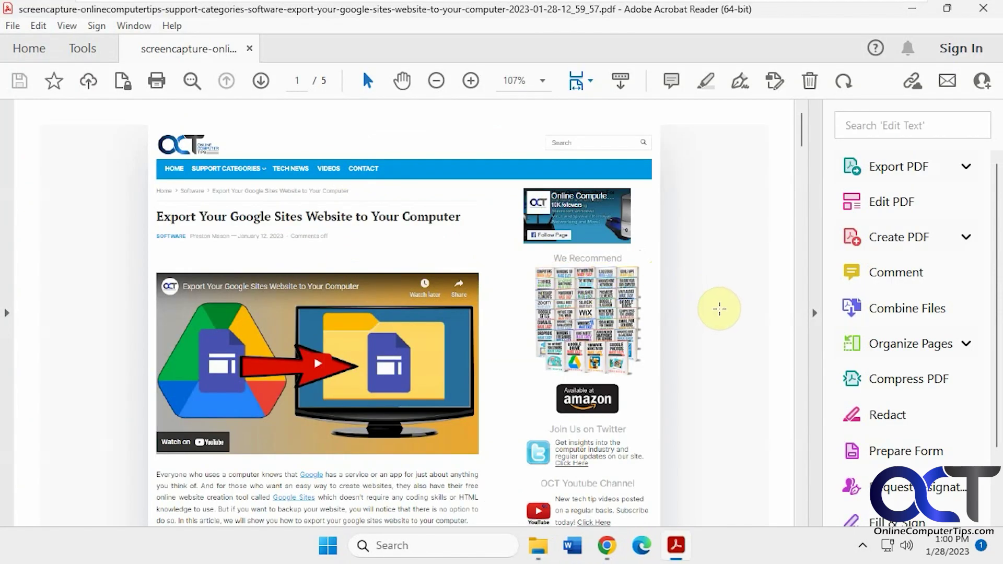
scroll(379, 352, "down", 3)
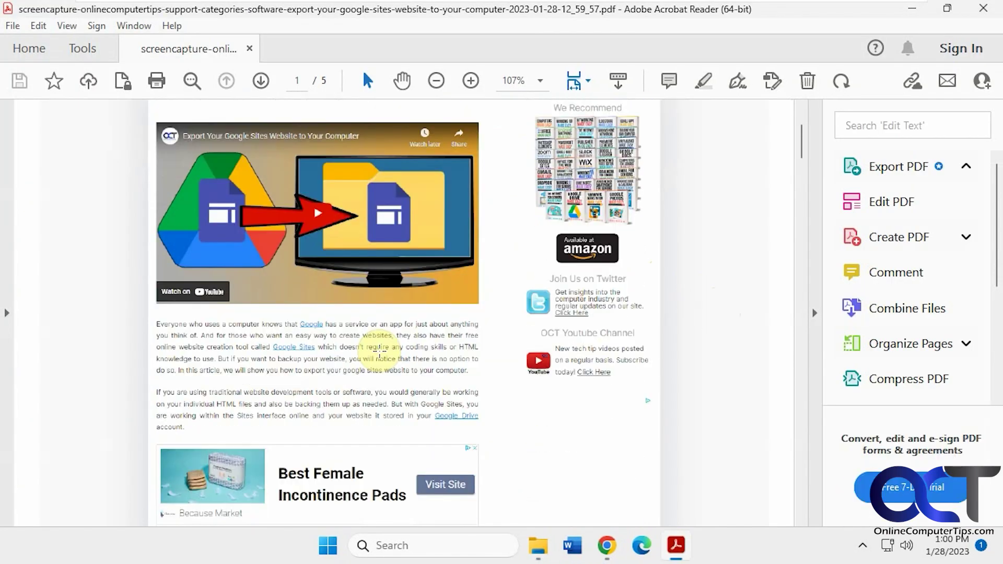
scroll(387, 387, "down", 1)
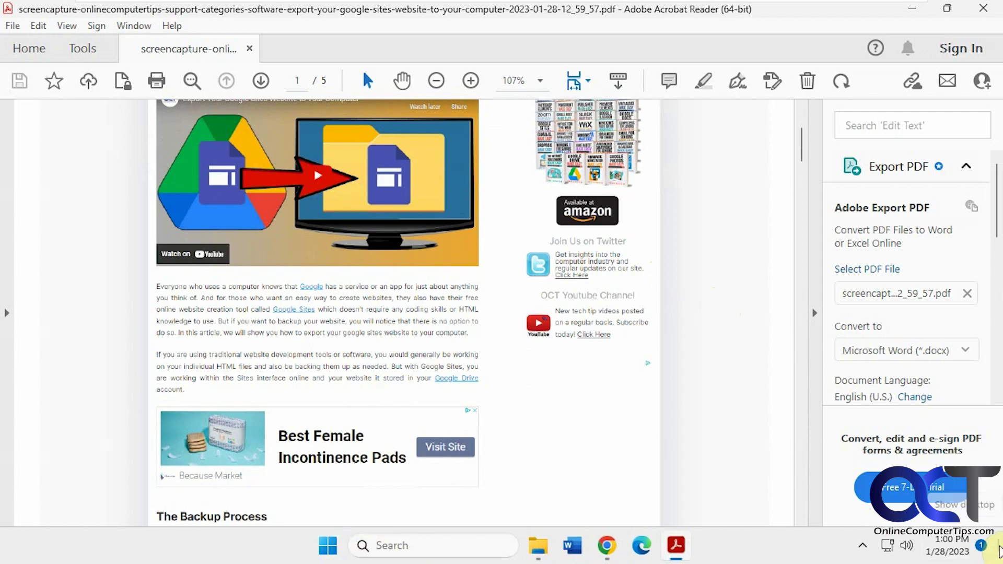
Open "Export Your Google Sites Website to Your Computer.pdf" from the desktop and view the start of its first page.
left_click(1001, 551)
double_click(42, 448)
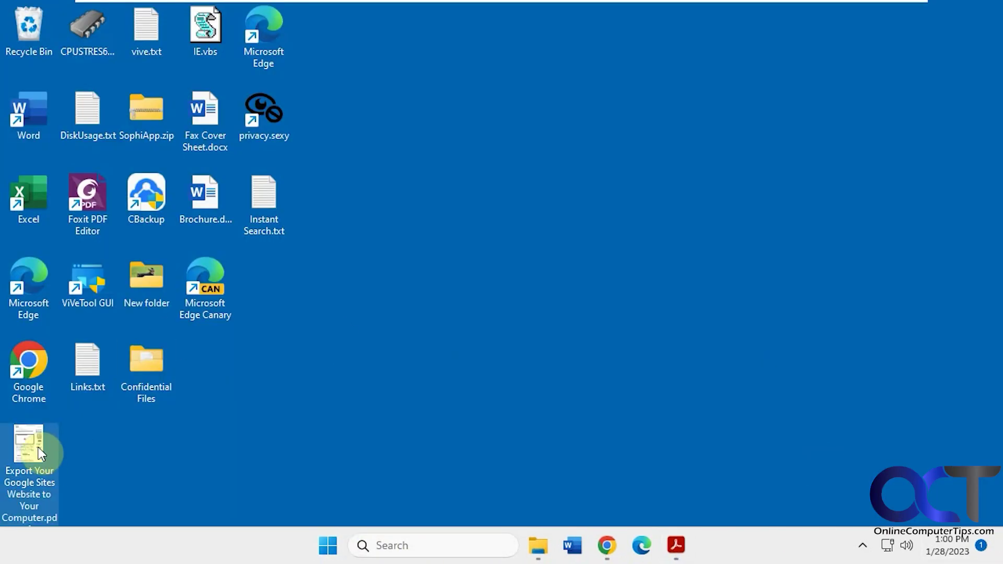
scroll(543, 313, "down", 2)
scroll(550, 316, "down", 1)
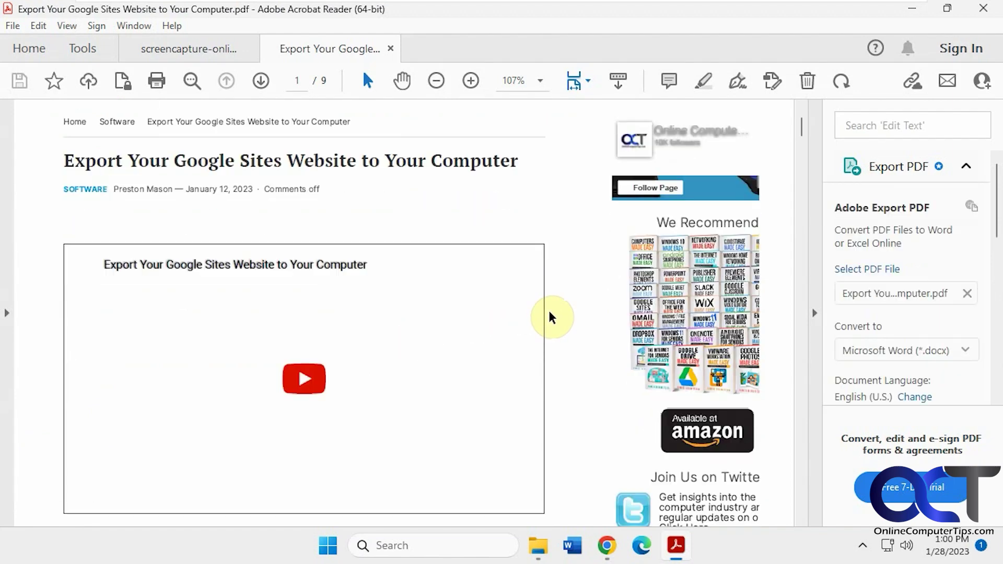
Compare the first page of the screen-capture PDF with that of the printed PDF, checking the video, sidebar and ad.
left_click(206, 53)
scroll(714, 262, "up", 5)
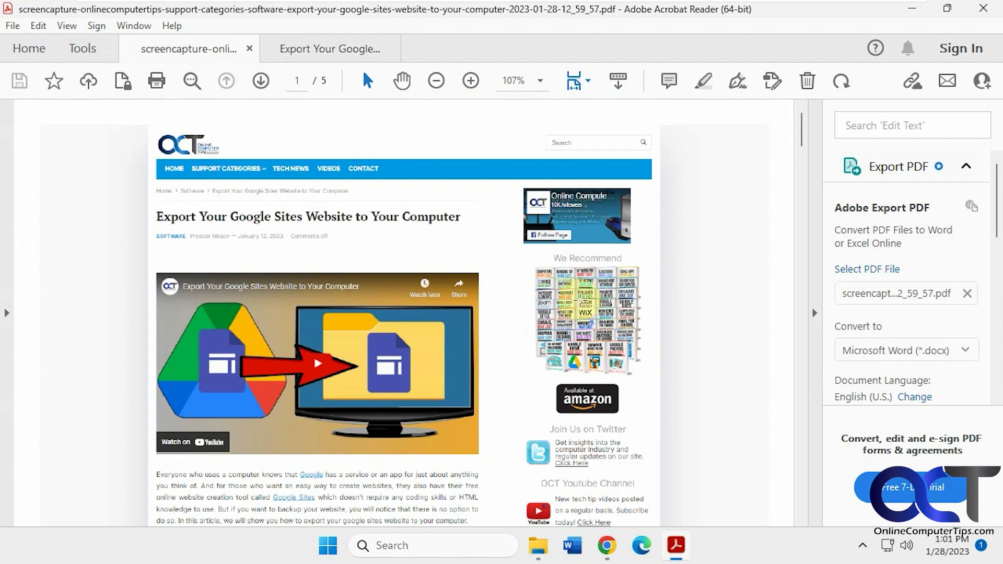
left_click(308, 49)
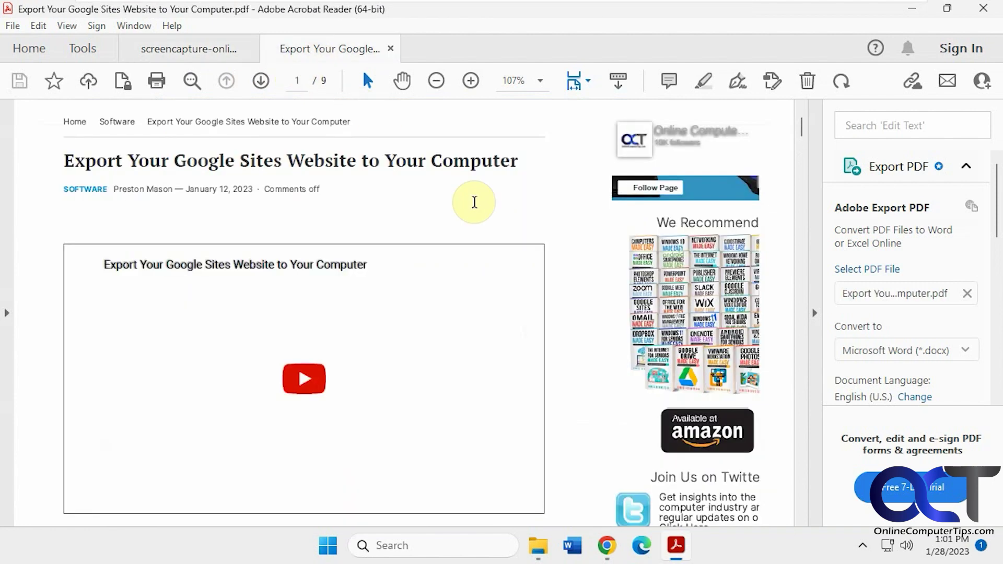
scroll(346, 280, "down", 3)
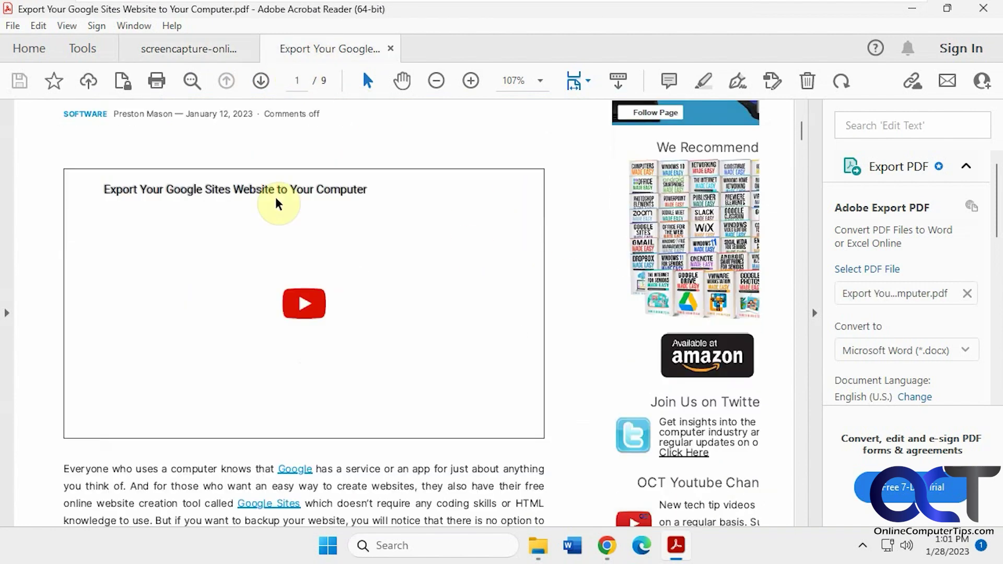
scroll(331, 291, "down", 6)
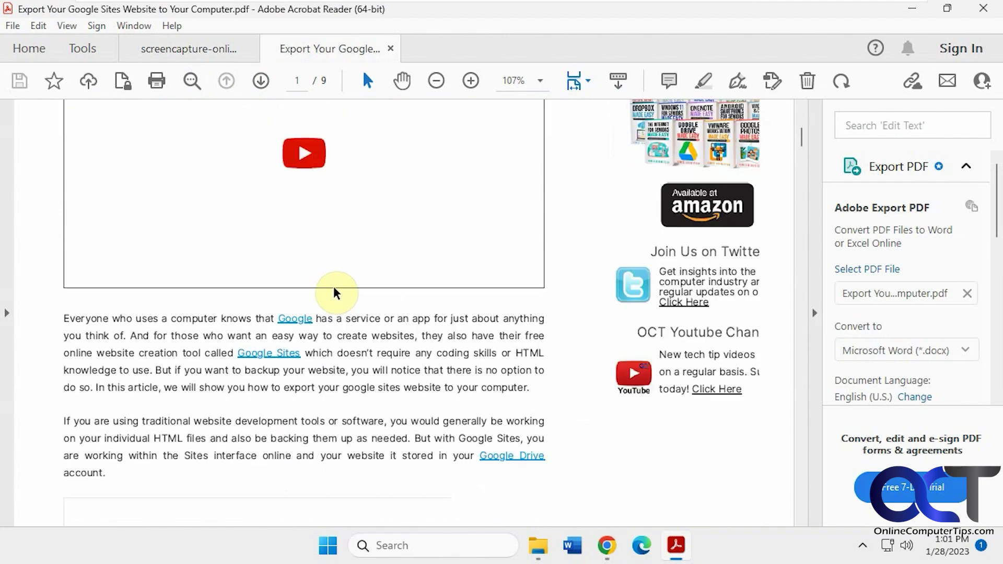
scroll(334, 287, "down", 9)
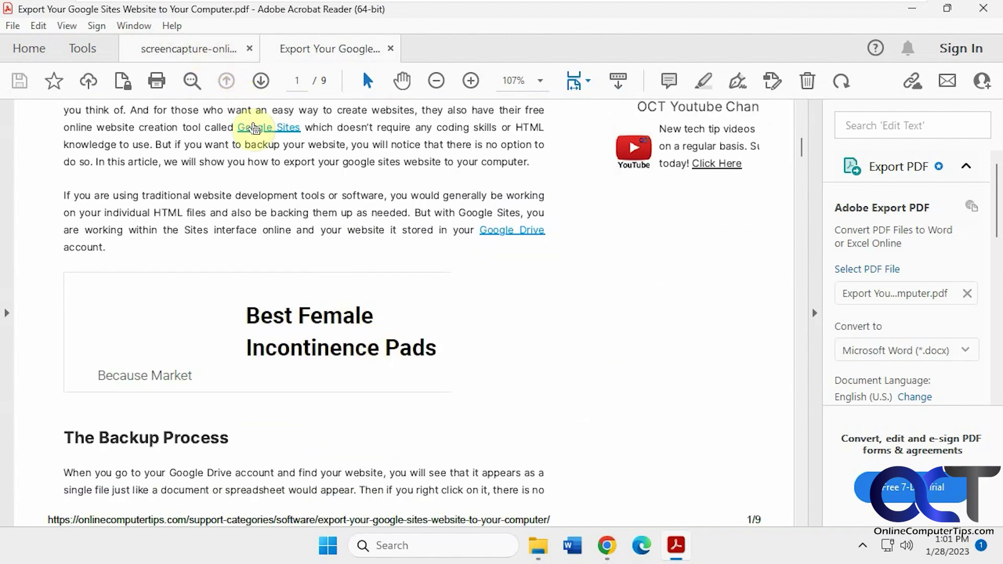
Look through the screen-capture PDF as far as the Drive content options, checking how images split across pages.
left_click(196, 49)
scroll(401, 276, "down", 10)
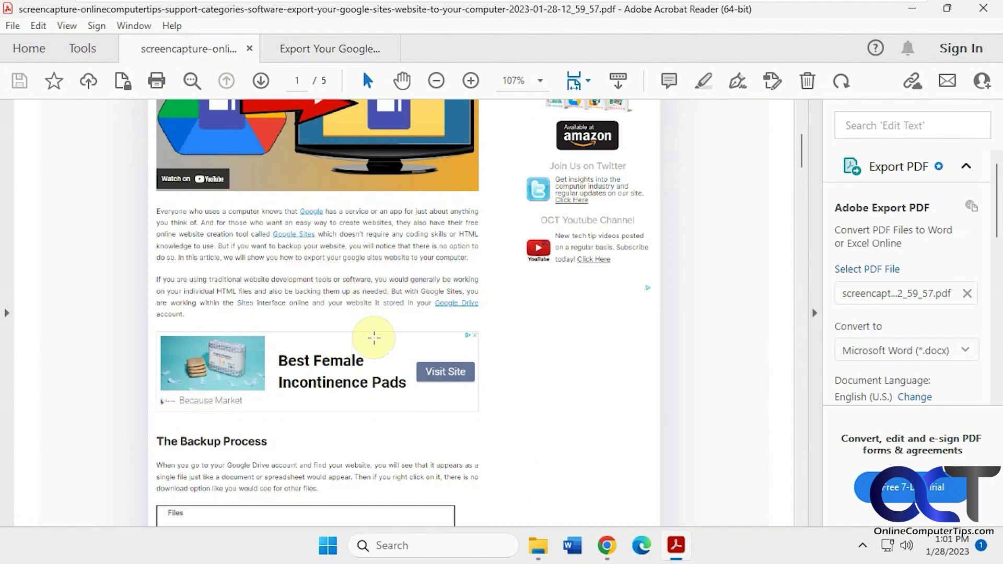
scroll(379, 349, "down", 4)
scroll(379, 349, "down", 13)
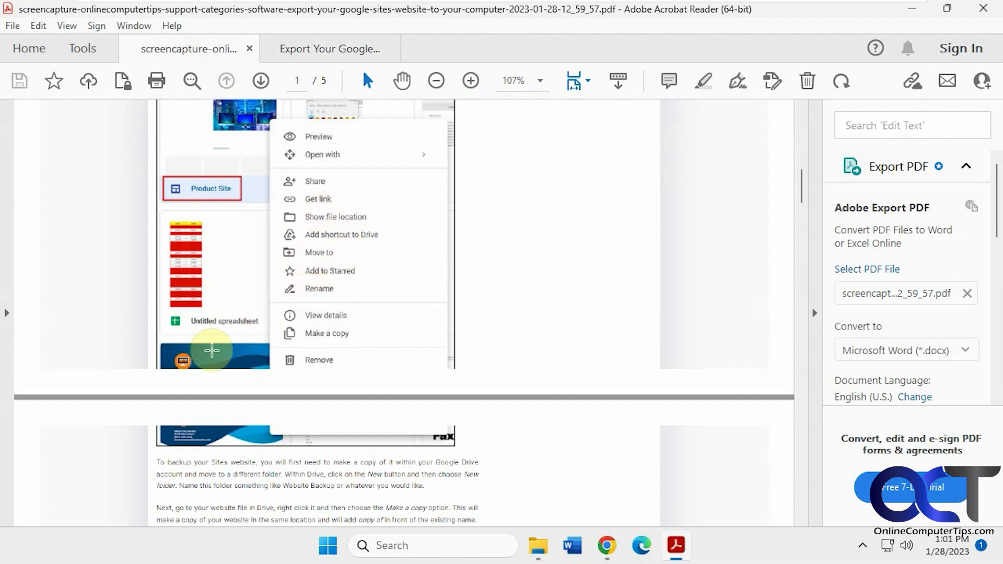
scroll(383, 413, "down", 3)
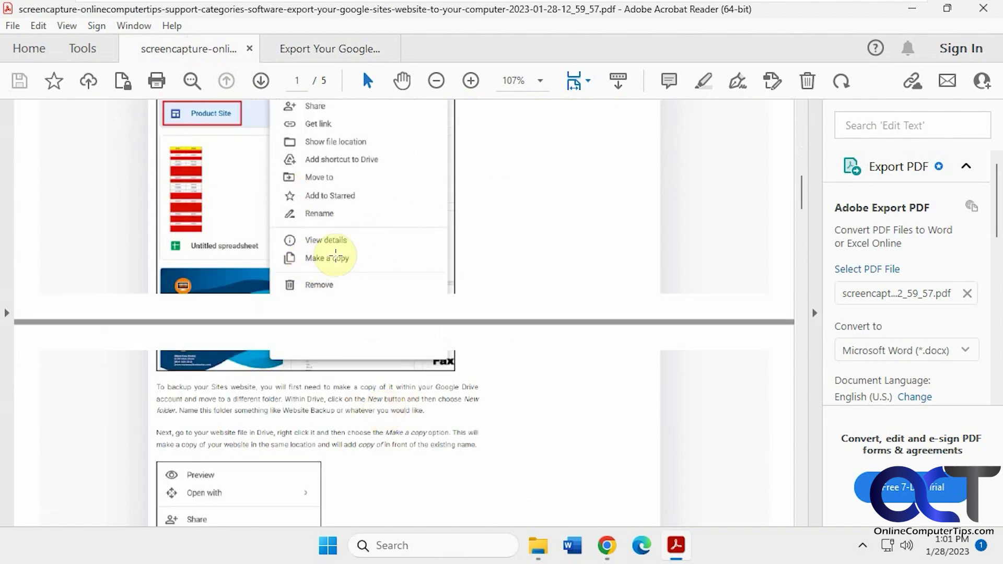
scroll(389, 346, "down", 18)
scroll(387, 344, "down", 20)
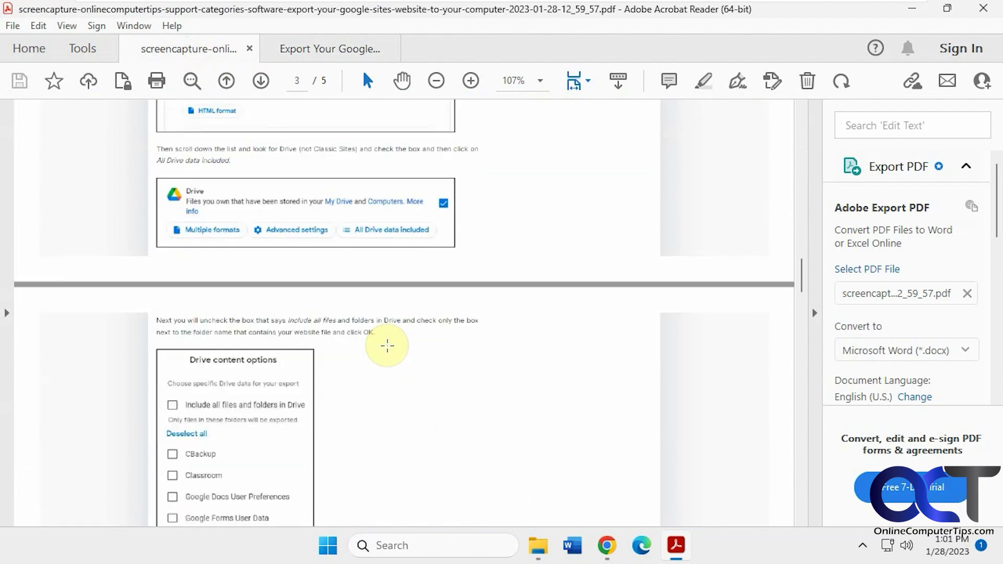
Zoom the printed PDF out to 75% and look through its layout and page breaks down to page 7.
left_click(350, 55)
scroll(494, 274, "down", 9)
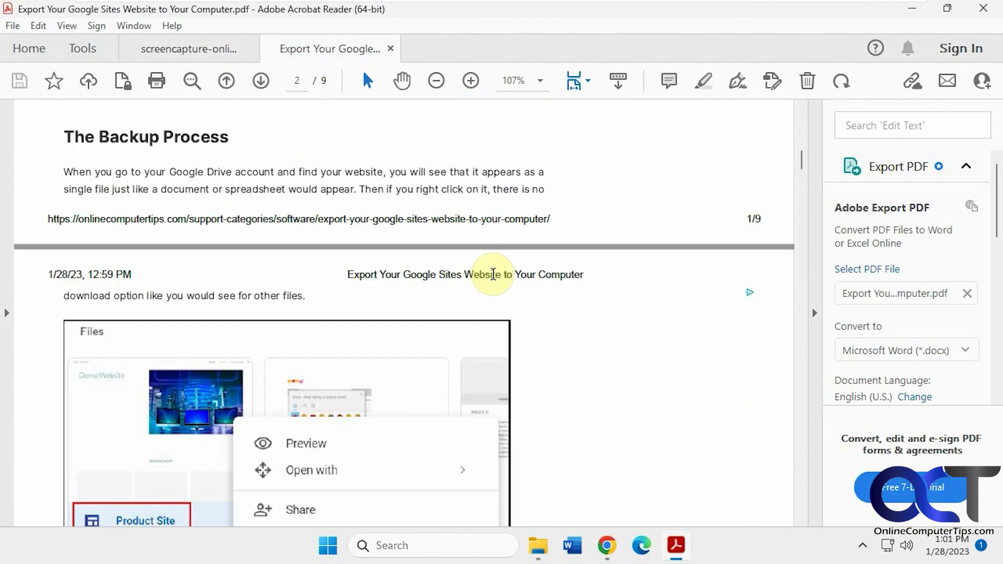
scroll(491, 274, "down", 2, "ctrl")
scroll(493, 280, "down", 6)
scroll(495, 284, "down", 12)
scroll(497, 276, "down", 12)
scroll(505, 283, "down", 12)
scroll(504, 282, "down", 12)
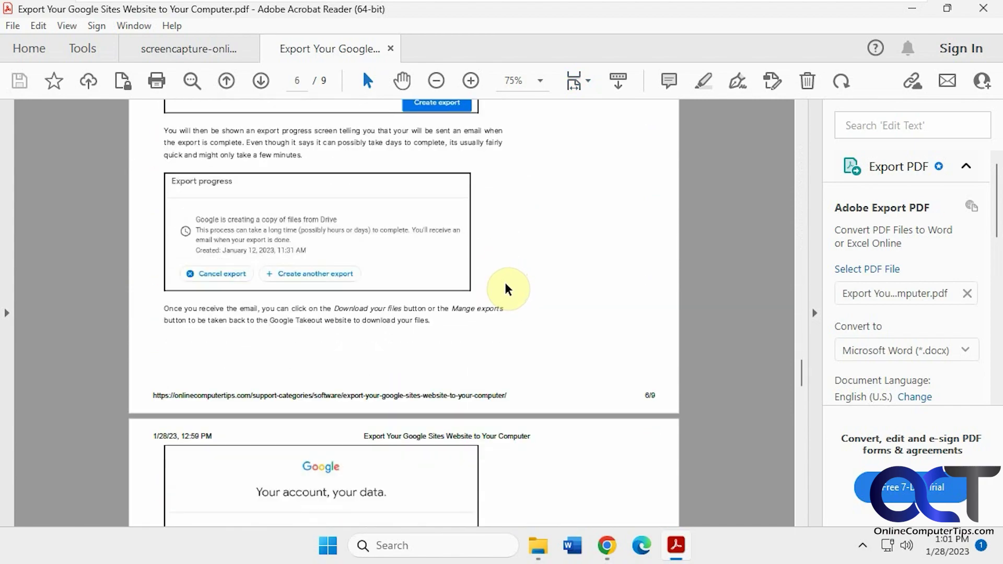
scroll(504, 288, "down", 3)
Switch to Chrome, open the GoFullPage options from the capture result and view the image format choices.
left_click(199, 49)
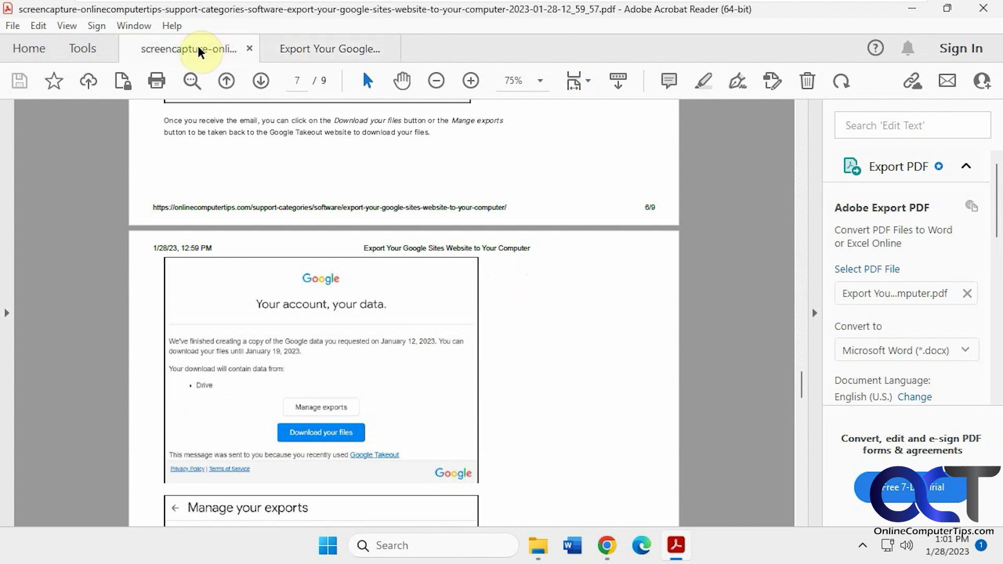
left_click(605, 548)
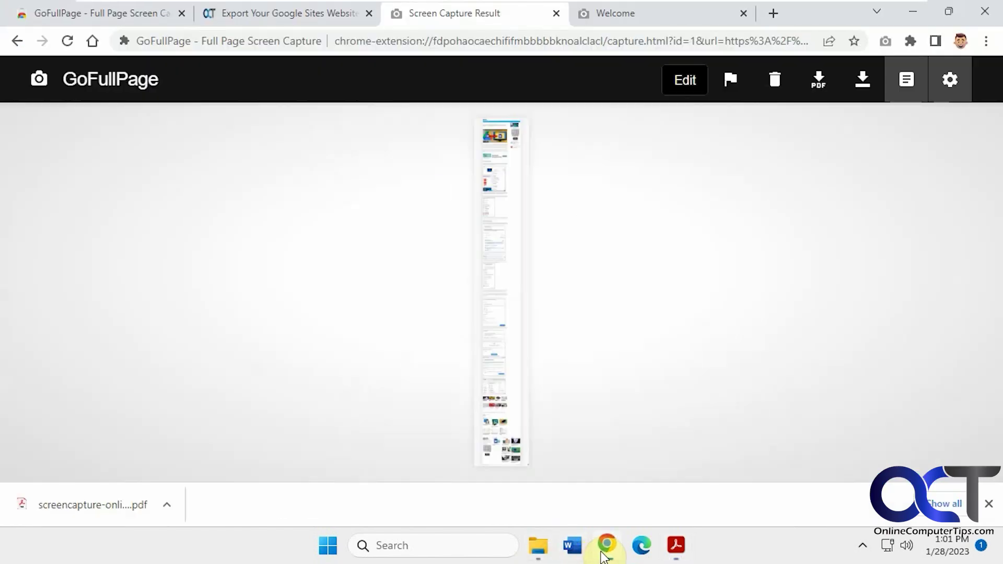
left_click(949, 83)
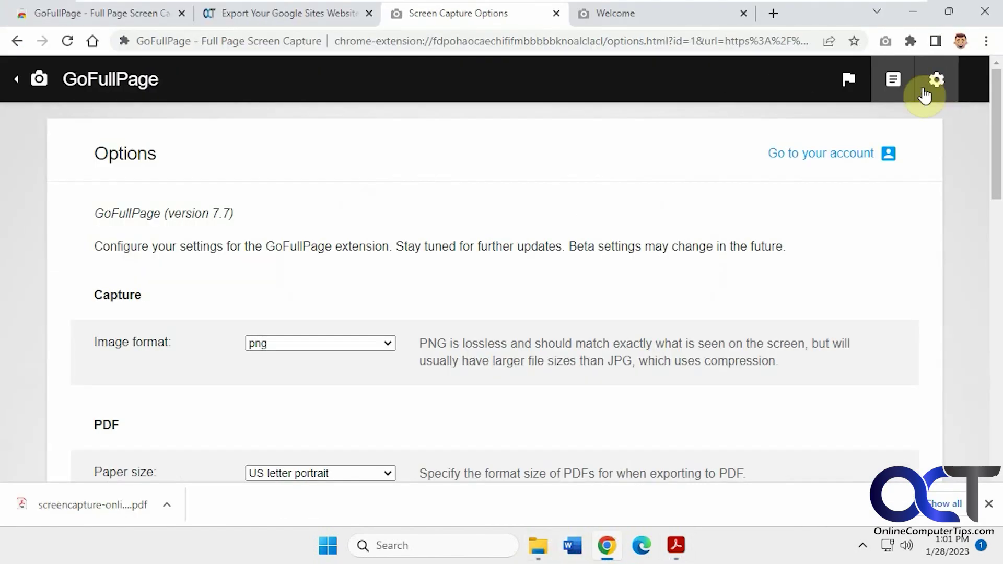
left_click(389, 345)
left_click(388, 343)
Check the PDF paper size choices and read the Smart page splitting option's description.
scroll(425, 297, "down", 3)
scroll(426, 295, "down", 1)
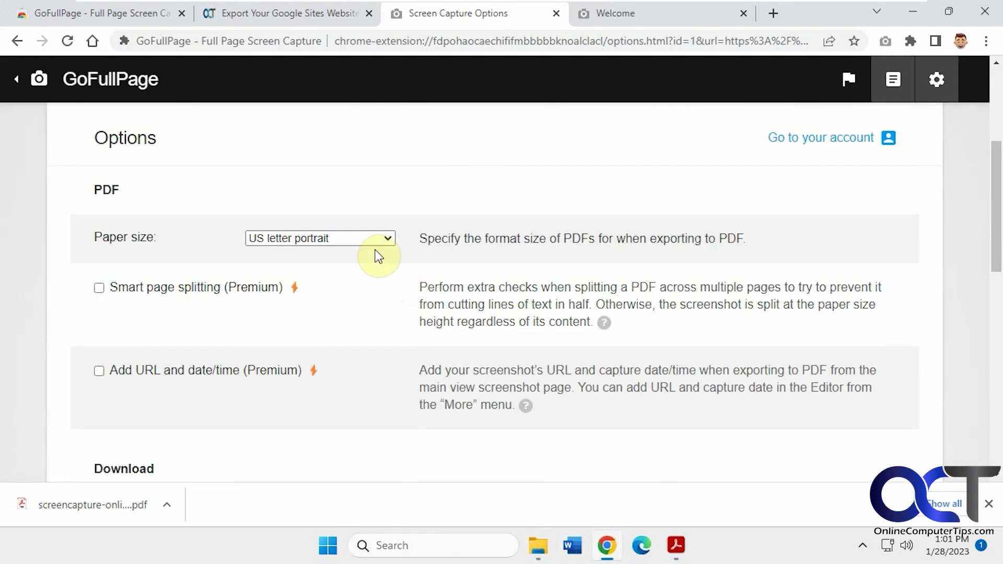
left_click(388, 238)
left_click(389, 241)
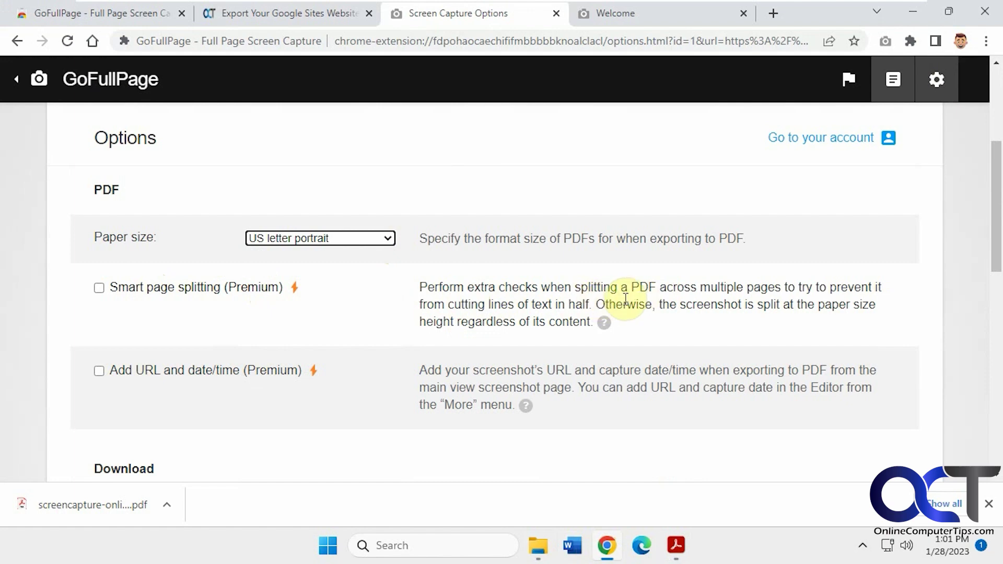
mouse_move(603, 322)
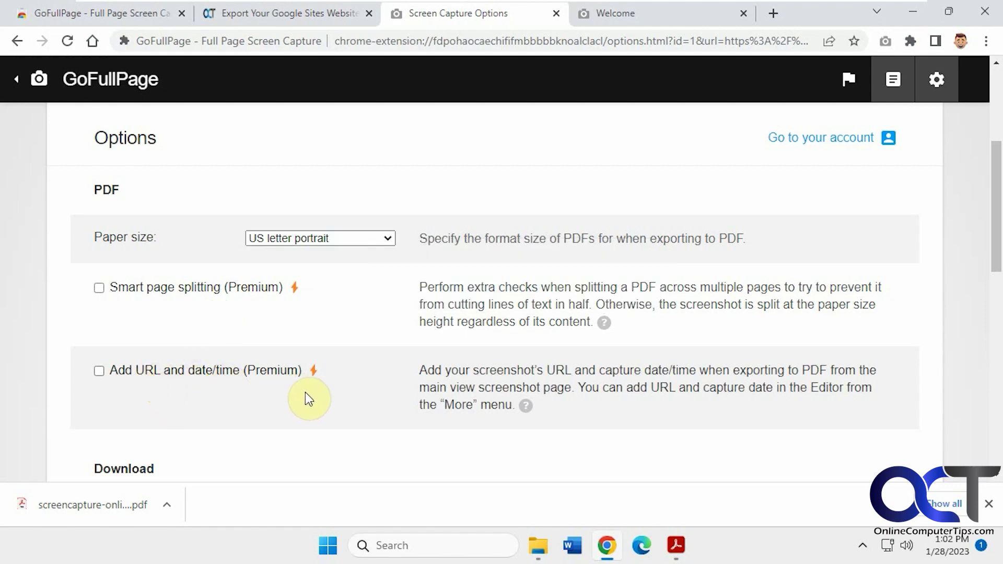
Look through the download options and expand the Permissions section to review the optional permissions.
scroll(305, 393, "down", 6)
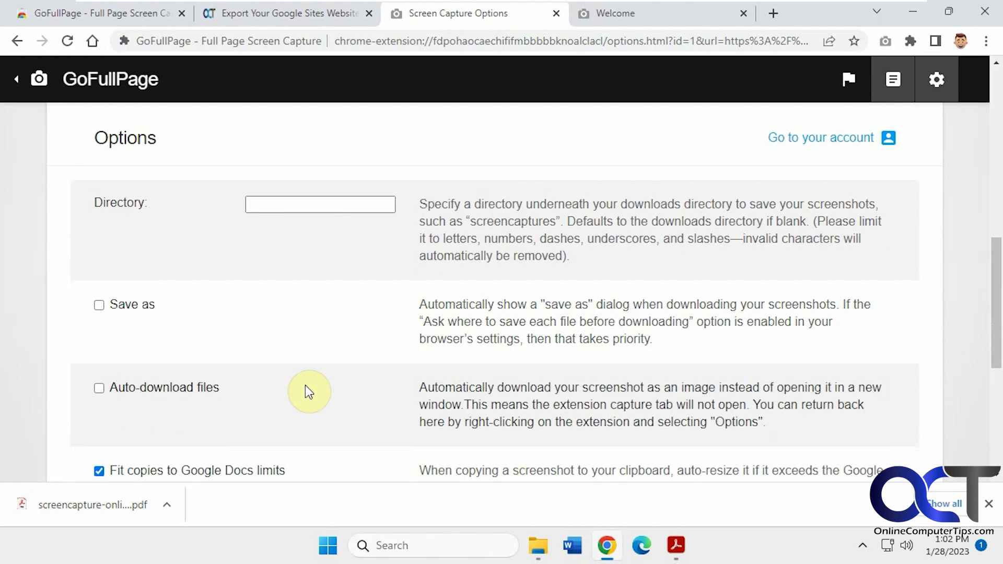
scroll(313, 334, "down", 5)
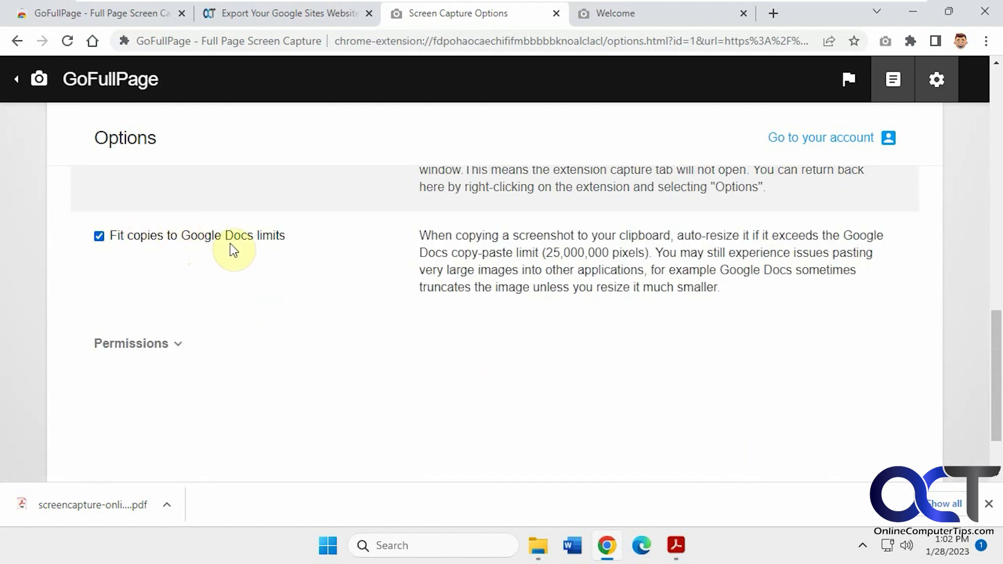
left_click(178, 347)
scroll(286, 330, "down", 2)
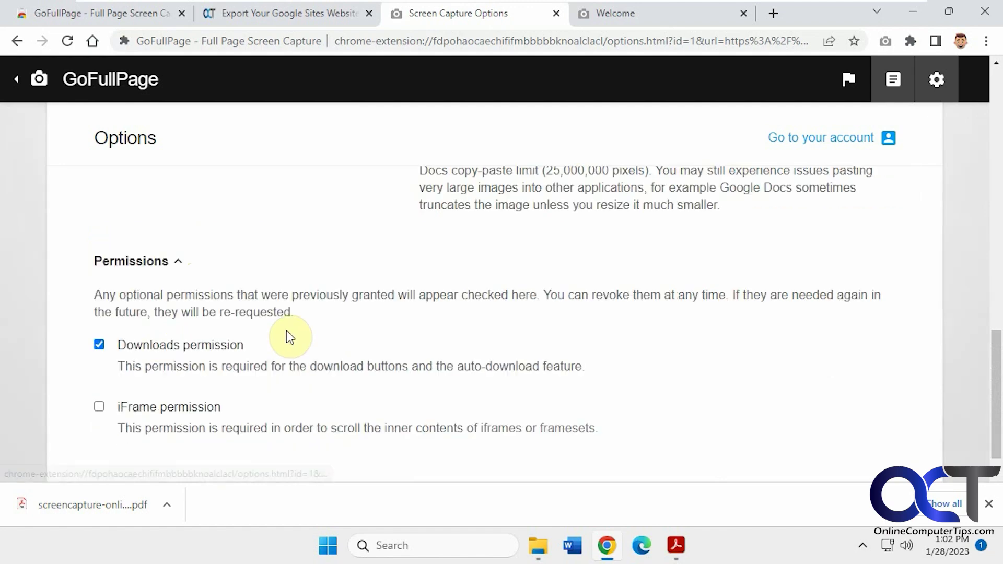
Go back over the Capture and PDF options, including the premium settings, and return to the start of the options page.
scroll(287, 326, "up", 2)
scroll(289, 327, "up", 10)
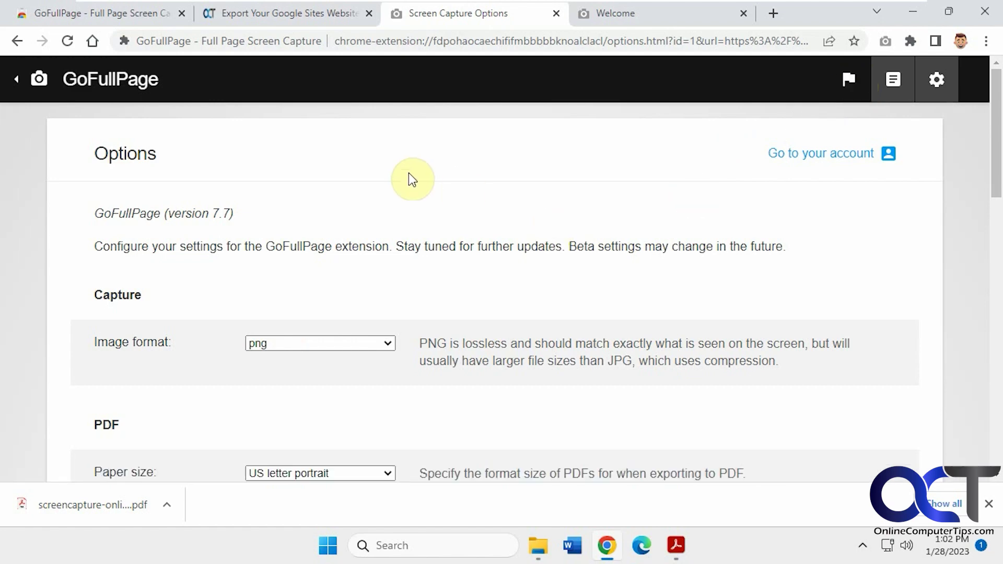
scroll(413, 193, "down", 2)
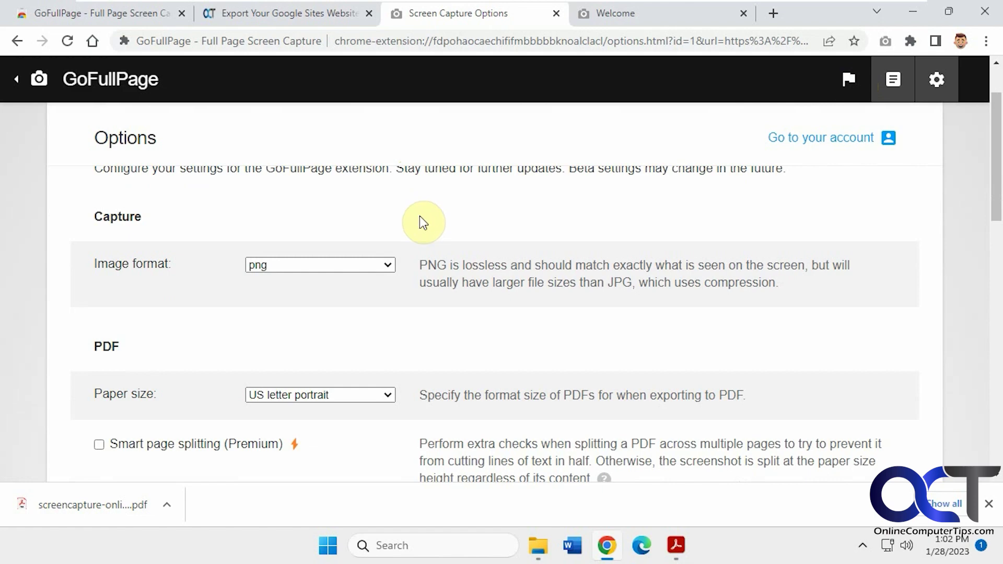
scroll(394, 258, "down", 3)
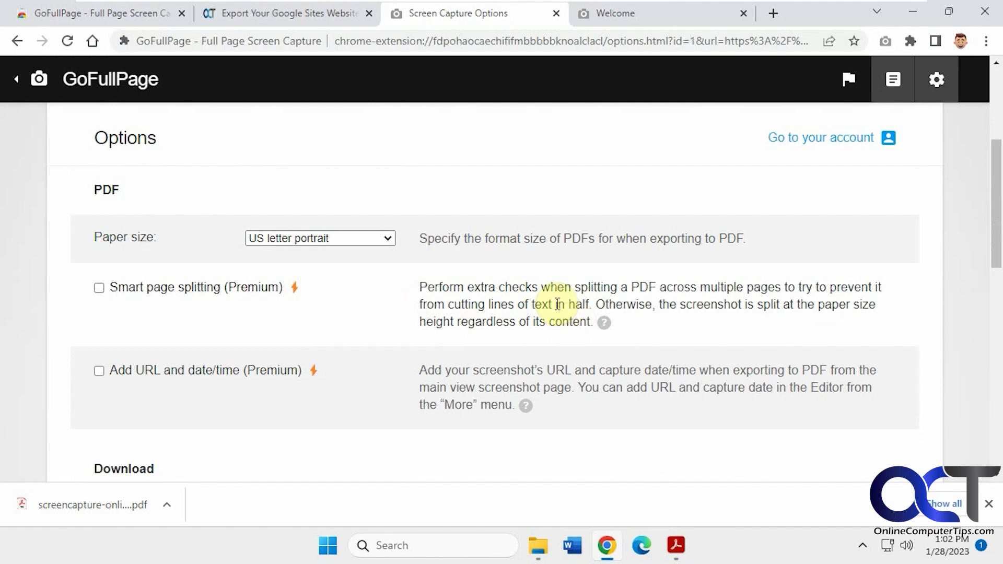
scroll(558, 303, "up", 5)
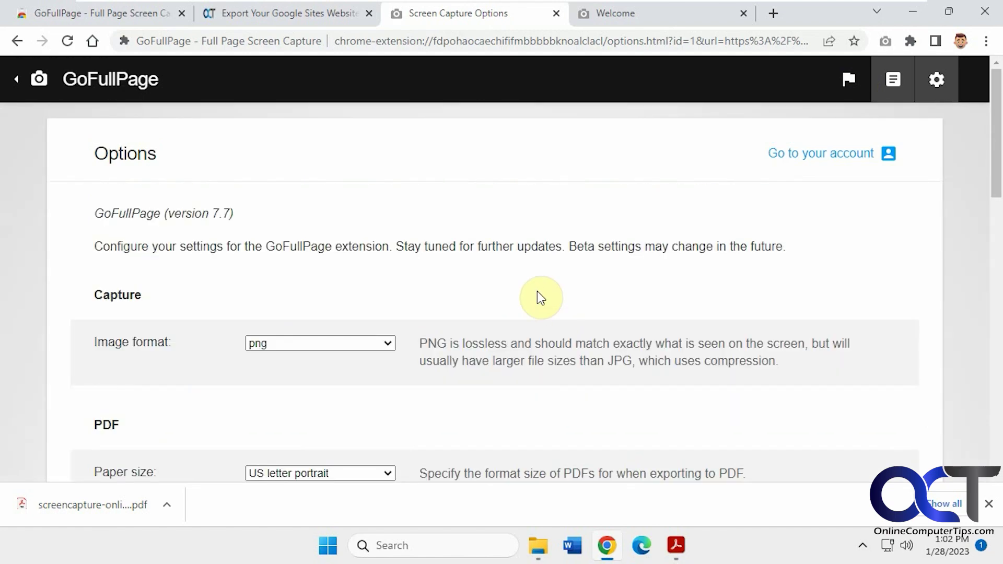